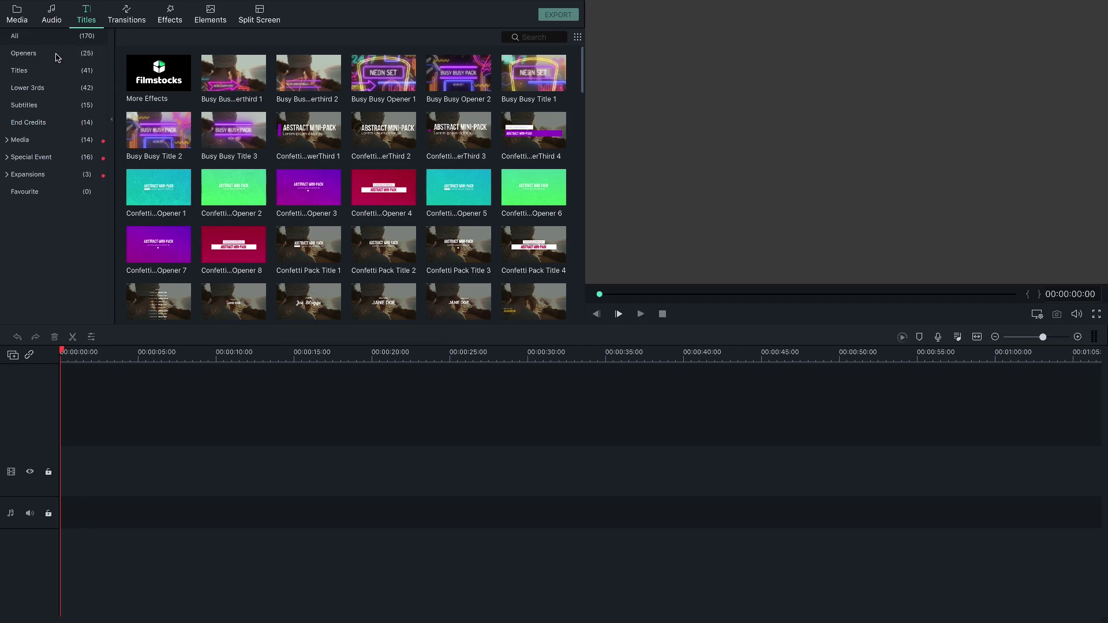
Step: Browse the Titles, Lower 3rds and Subtitles categories, ending on End Credits
left_click(55, 54)
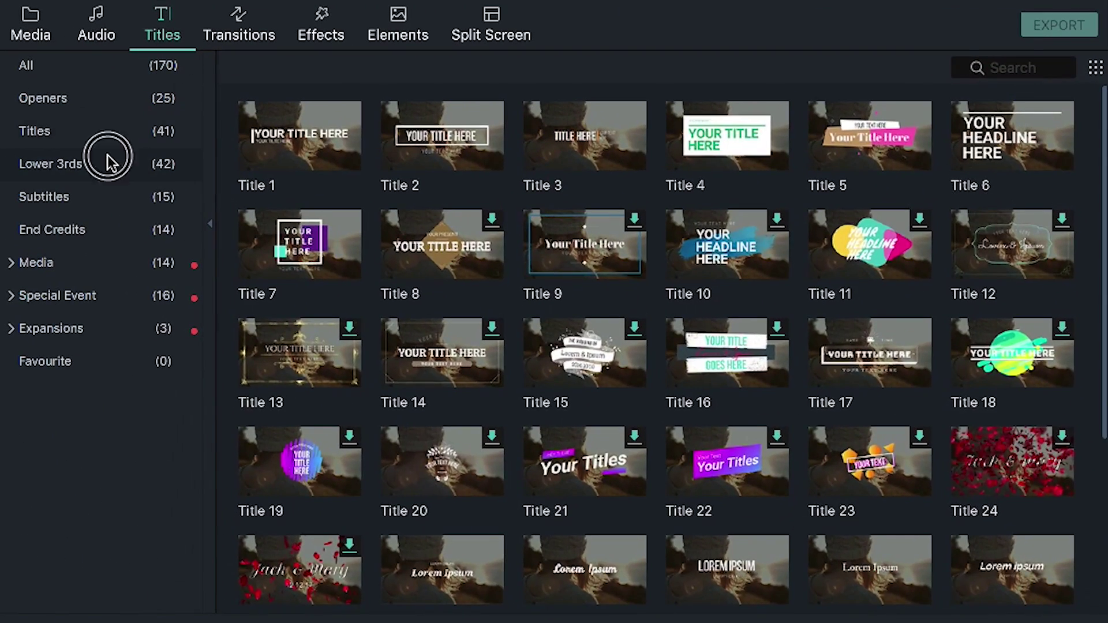
left_click(108, 155)
left_click(115, 189)
left_click(108, 226)
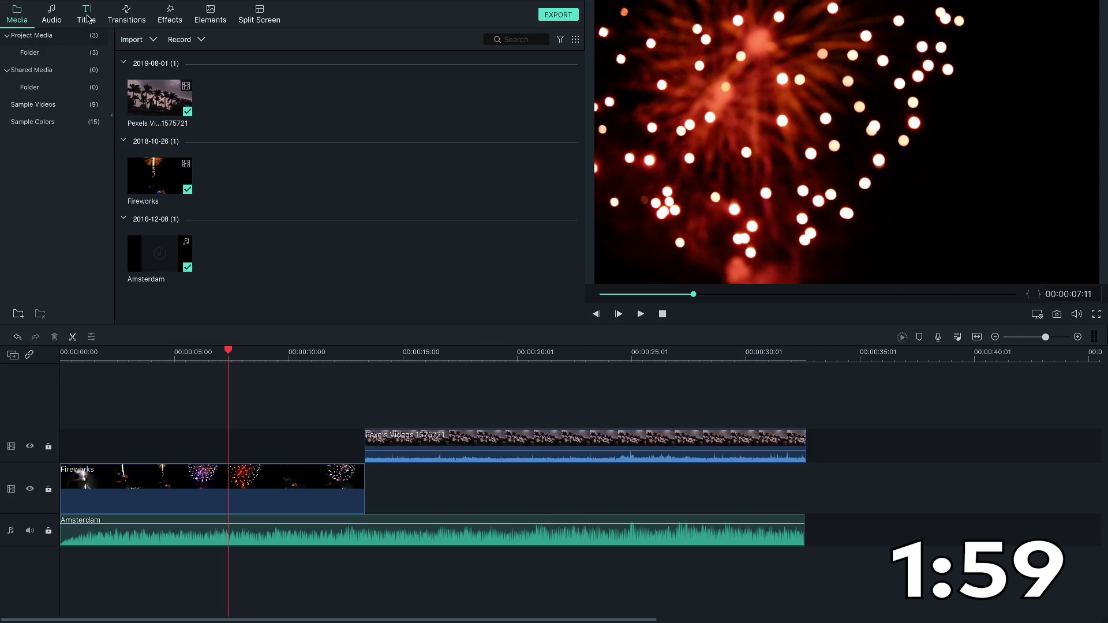
Step: Preview Title 28, drop it above the fireworks clip at the playhead, and play it back
left_click(88, 15)
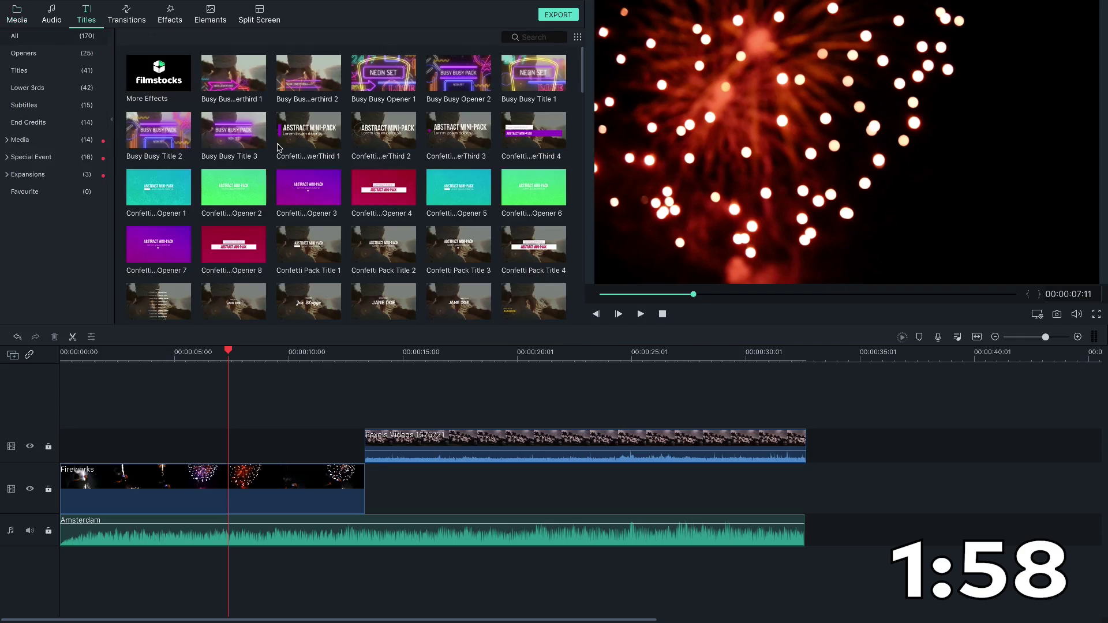
scroll(307, 173, "down", 5)
scroll(308, 173, "down", 3)
scroll(307, 174, "down", 5)
scroll(308, 173, "down", 5)
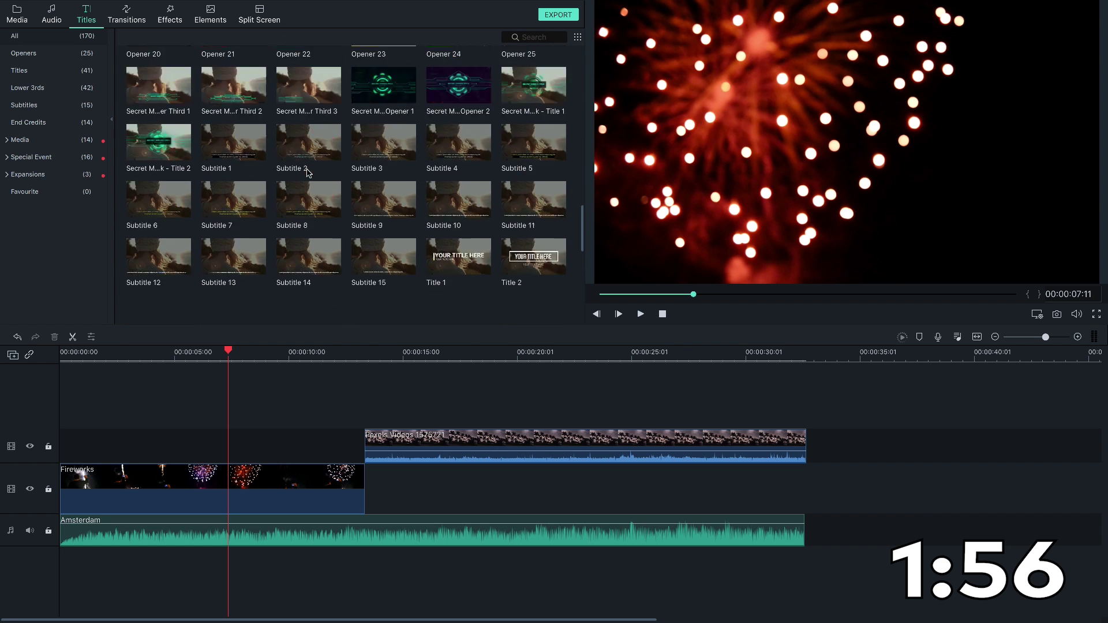
scroll(307, 173, "down", 5)
scroll(308, 173, "down", 3)
left_click(245, 174)
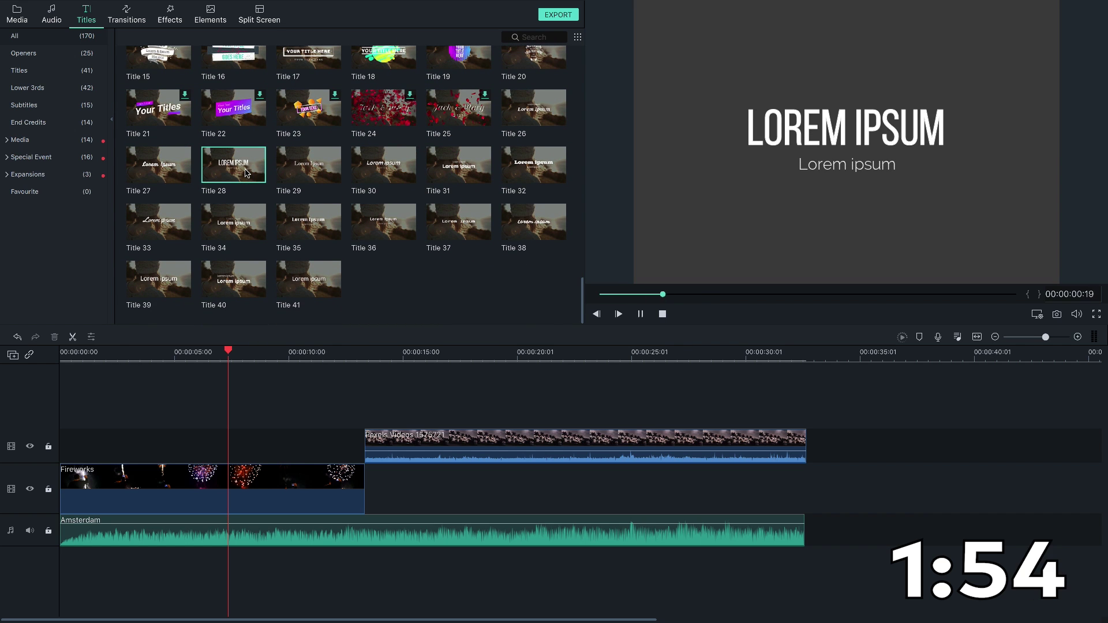
left_click_drag(243, 172, 221, 436)
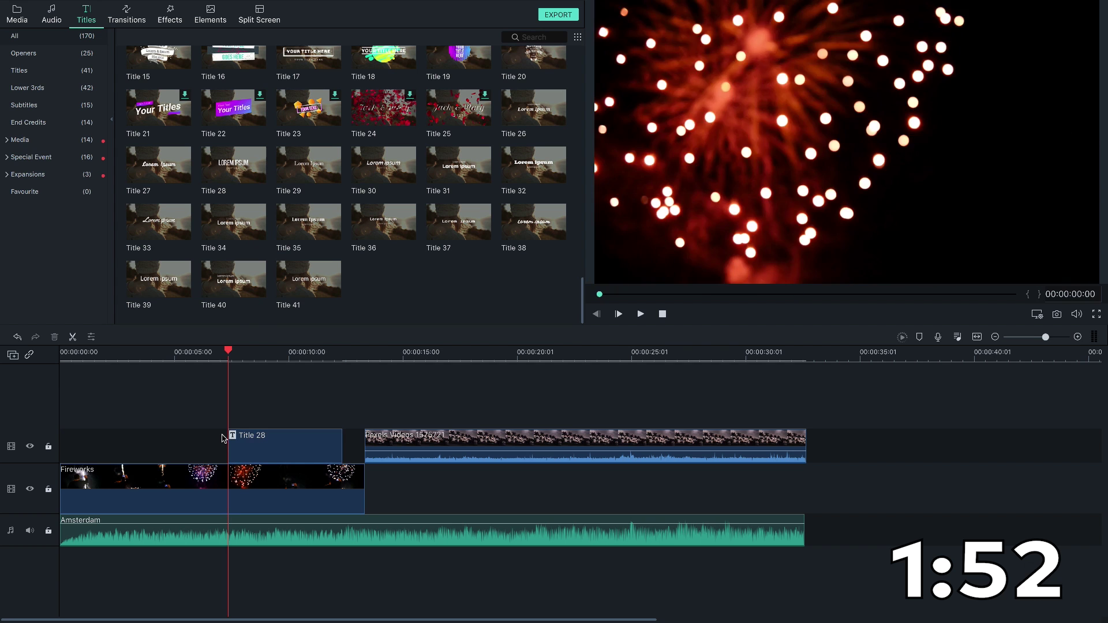
key("space")
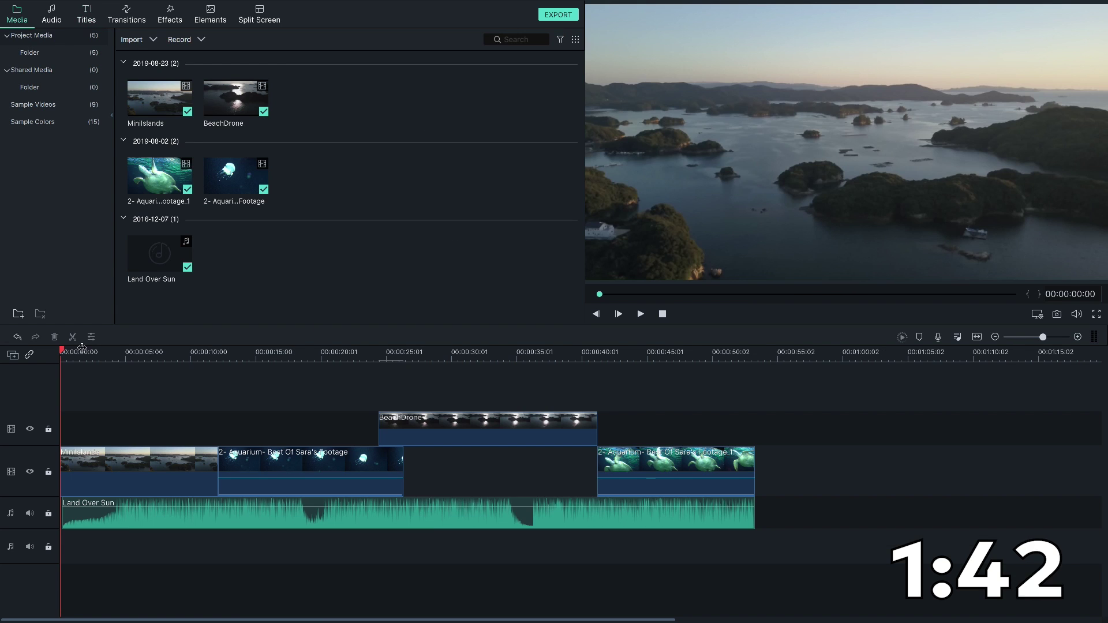
Step: Preview Title 40 and place it at the start of the top track, then play to check
mouse_move(63, 354)
left_mouse_down()
mouse_move(336, 395)
mouse_move(647, 396)
mouse_move(60, 415)
left_mouse_up()
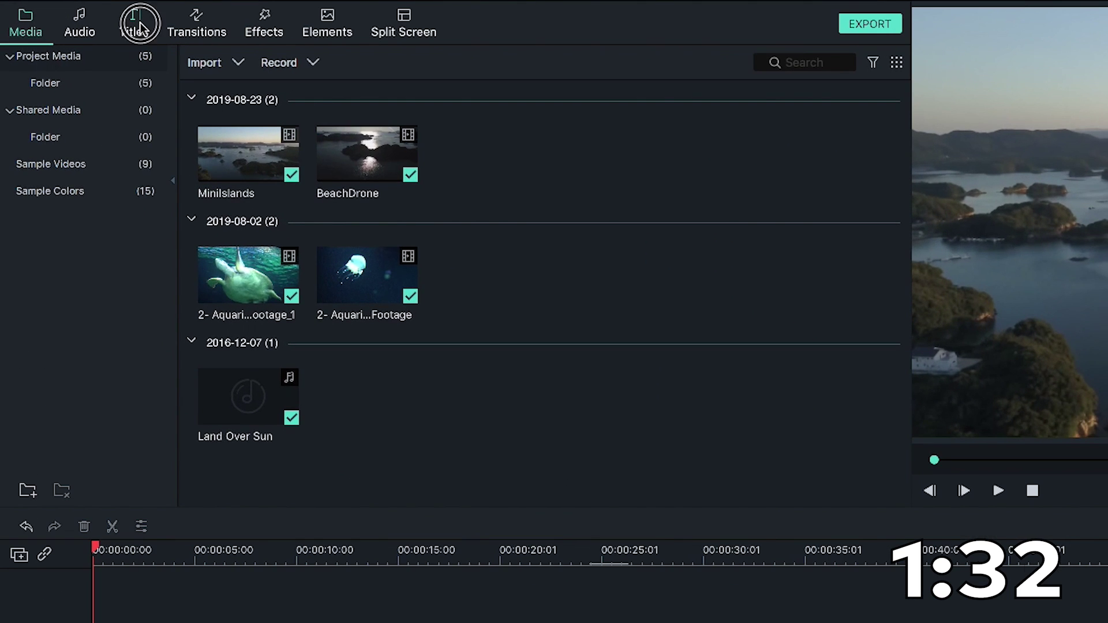
left_click(90, 15)
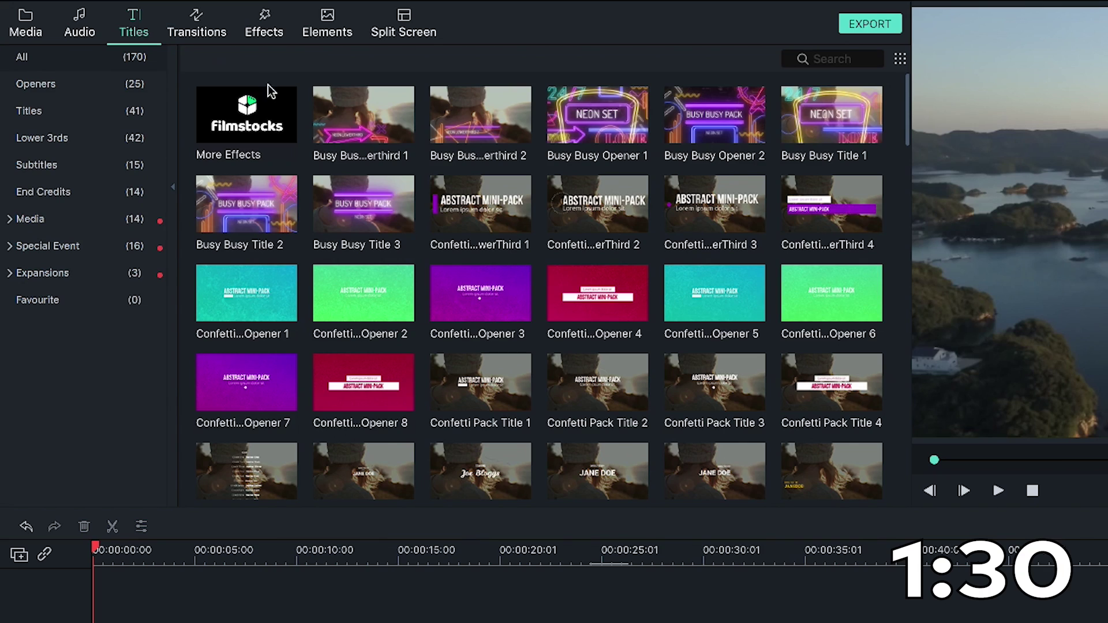
scroll(416, 229, "down", 2)
scroll(416, 228, "down", 3)
scroll(416, 229, "down", 3)
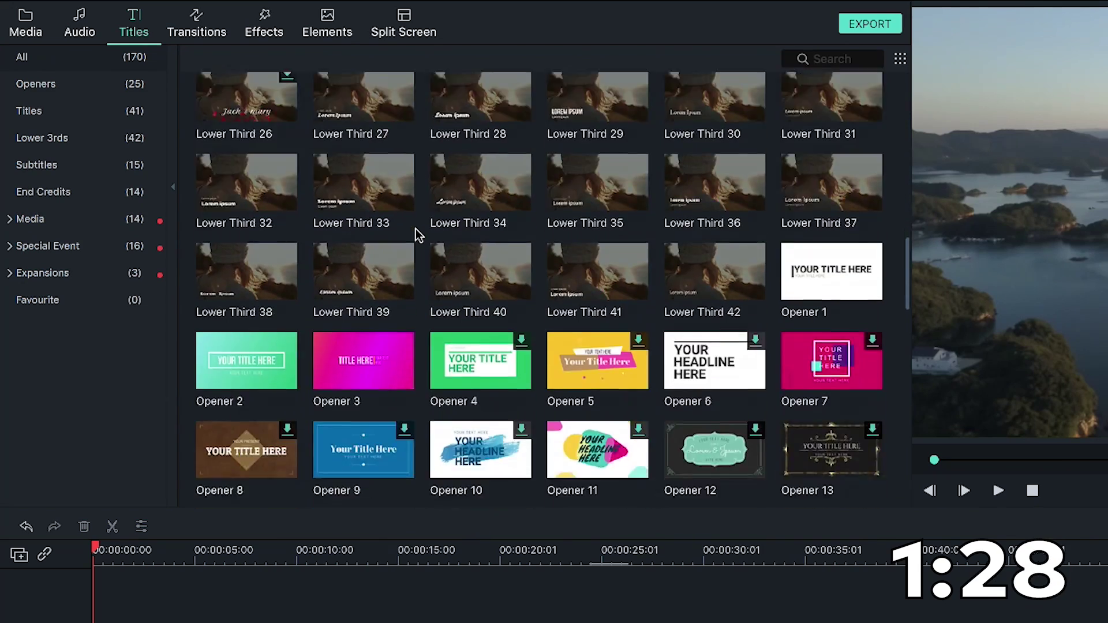
scroll(416, 228, "down", 2)
scroll(416, 229, "down", 4)
scroll(415, 229, "down", 3)
scroll(419, 233, "down", 3)
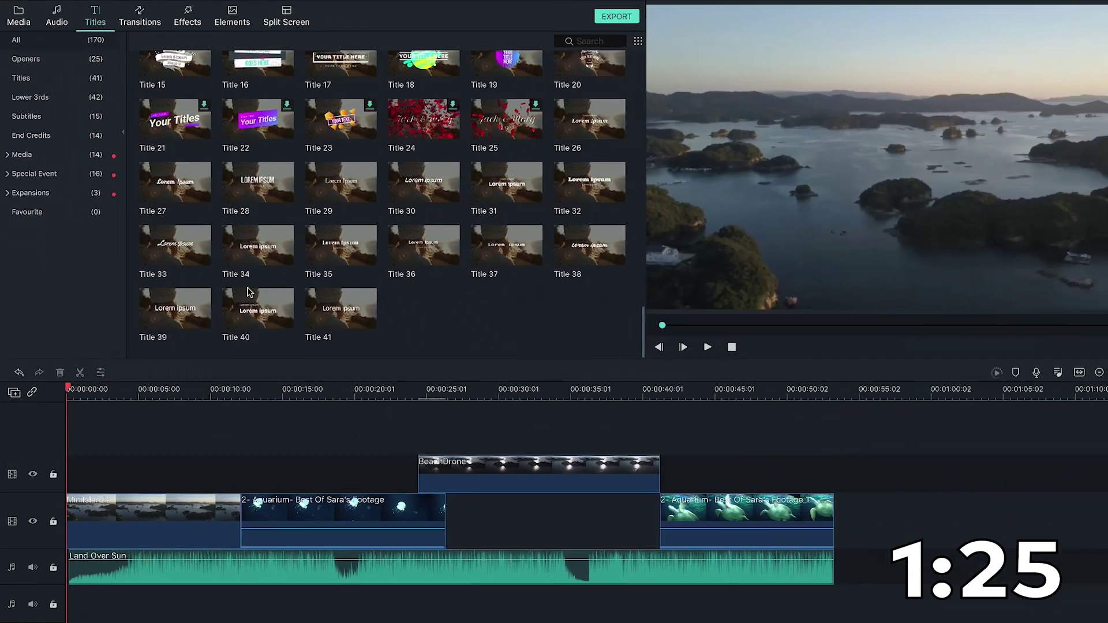
left_click(219, 274)
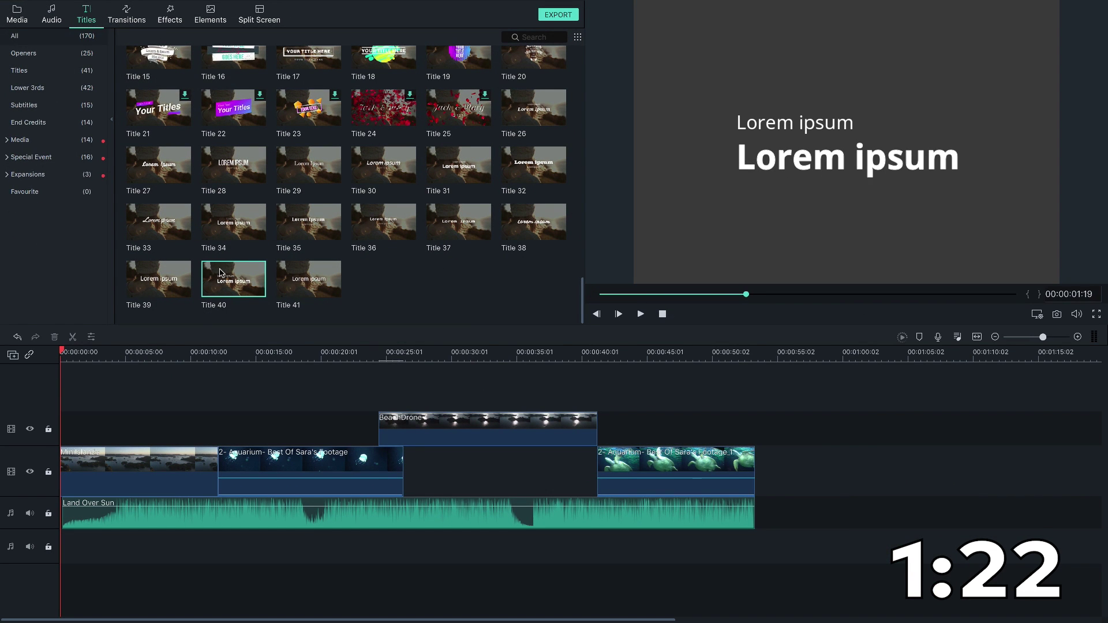
mouse_move(169, 347)
left_mouse_down()
mouse_move(79, 421)
mouse_move(67, 419)
left_mouse_up()
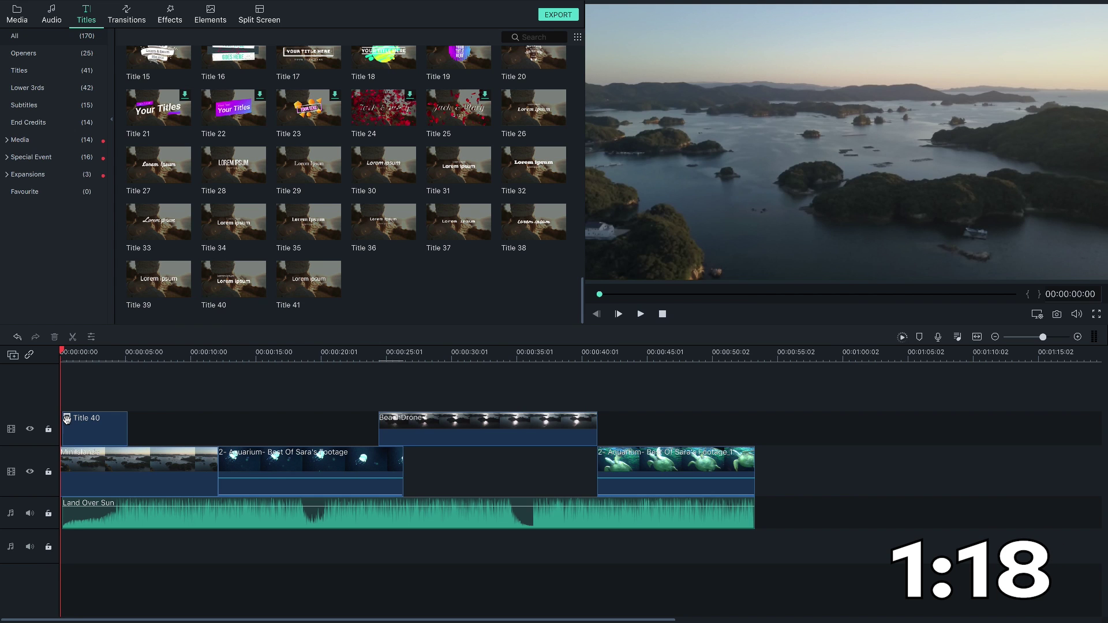
key("space")
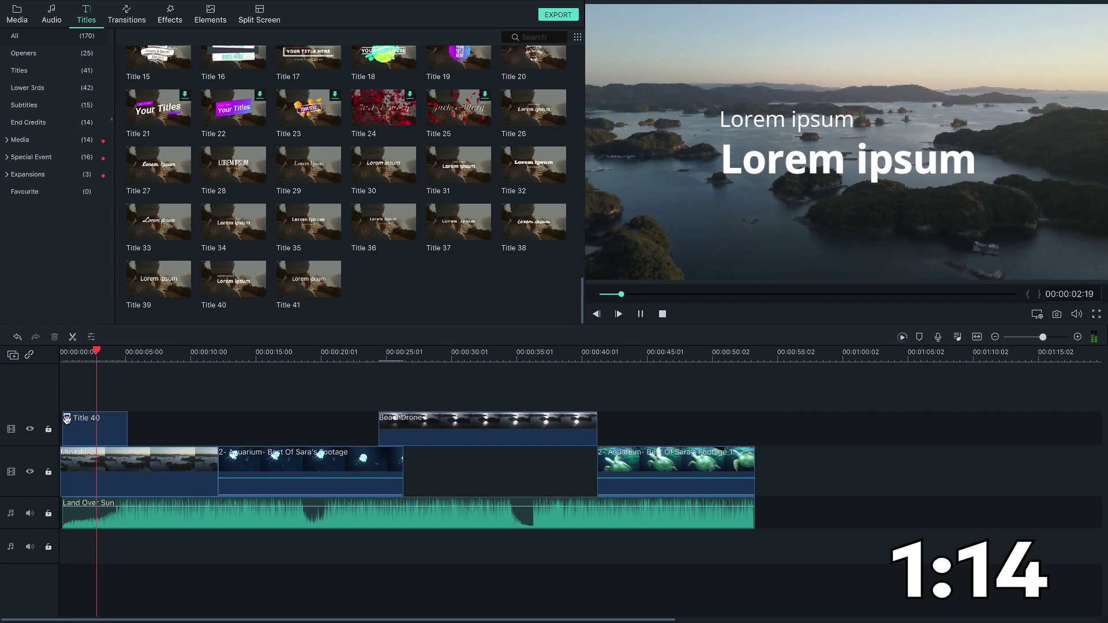
key("space")
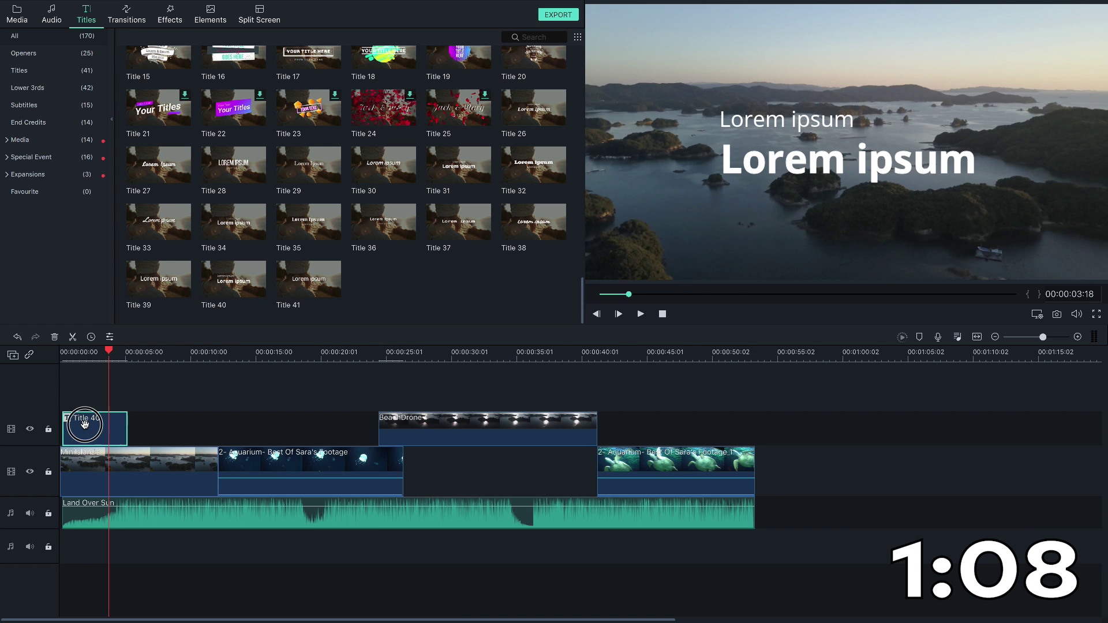
Step: Set No Animation on both Title 40 text lines in the advanced editor and confirm
double_click(88, 423)
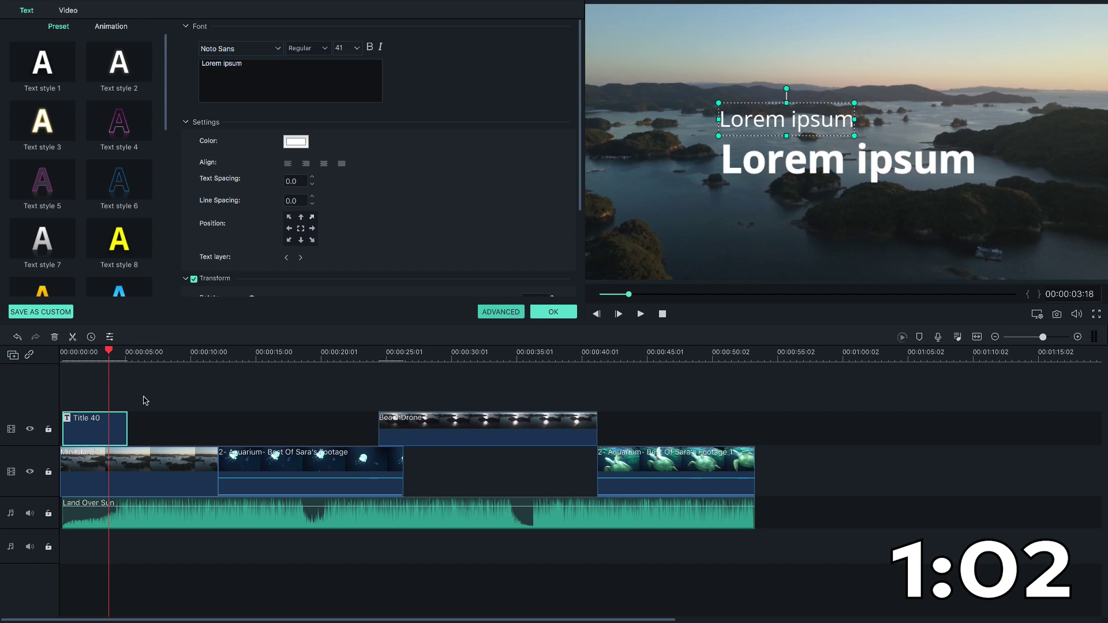
left_click(486, 314)
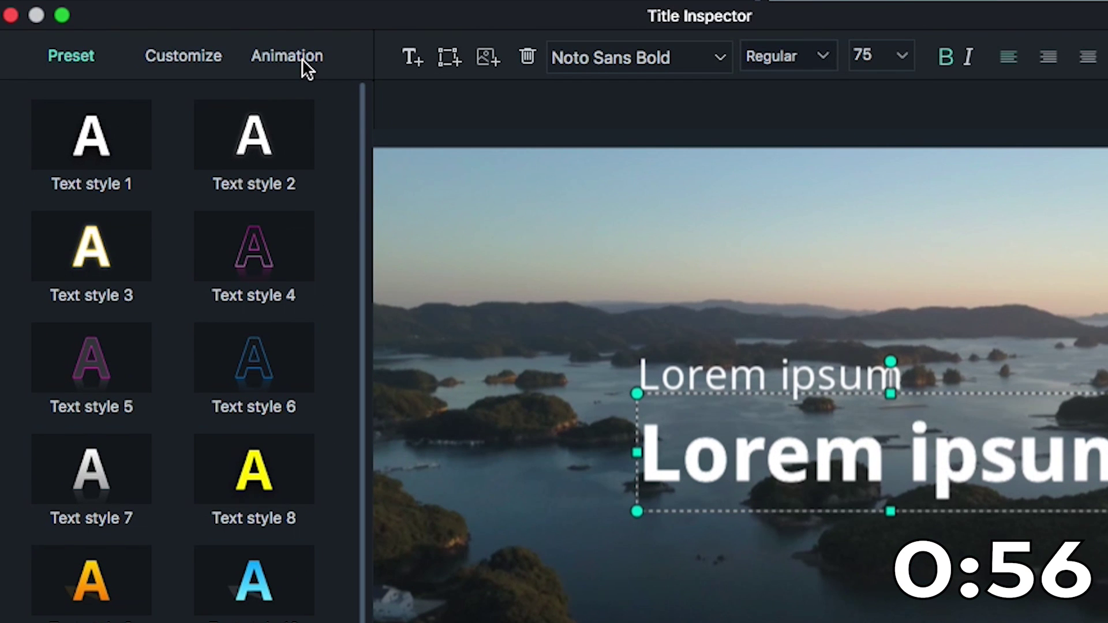
left_click(303, 58)
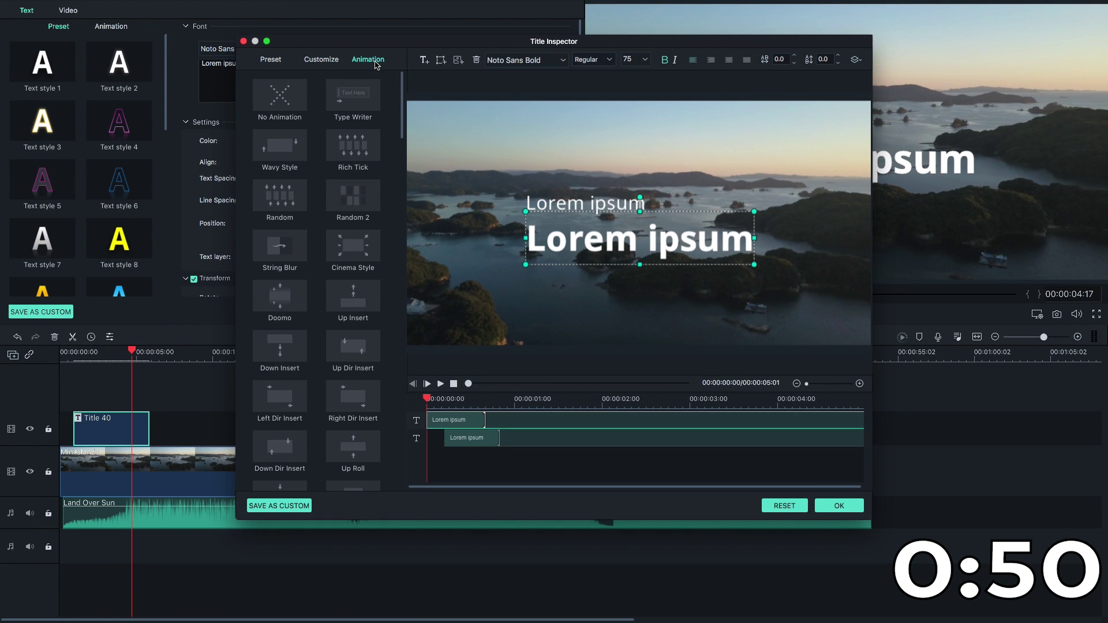
left_click(556, 205)
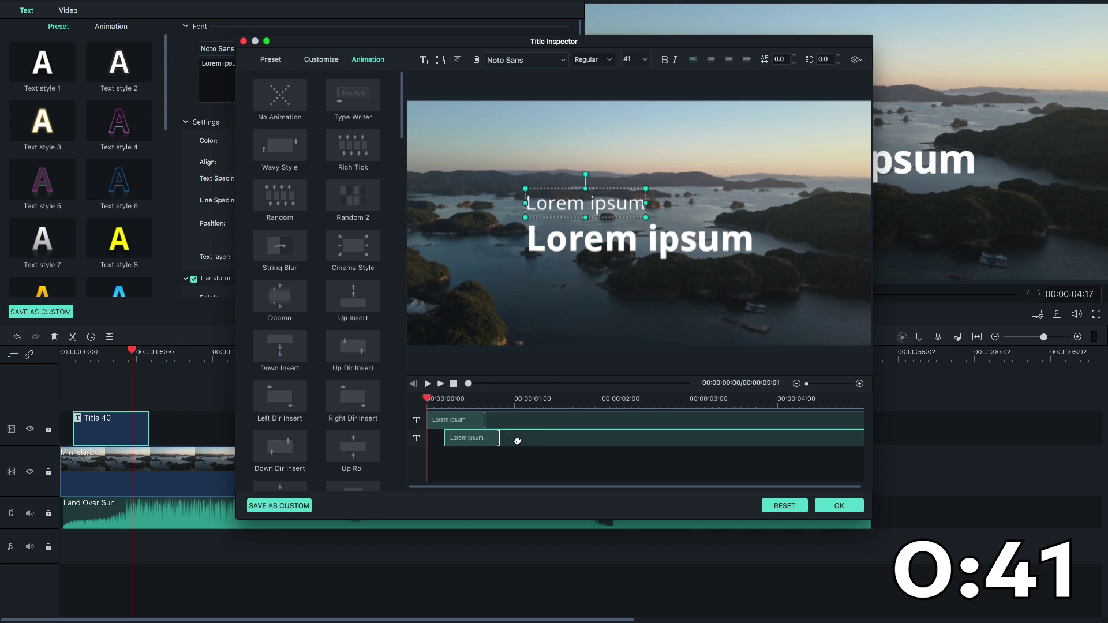
left_click(275, 95)
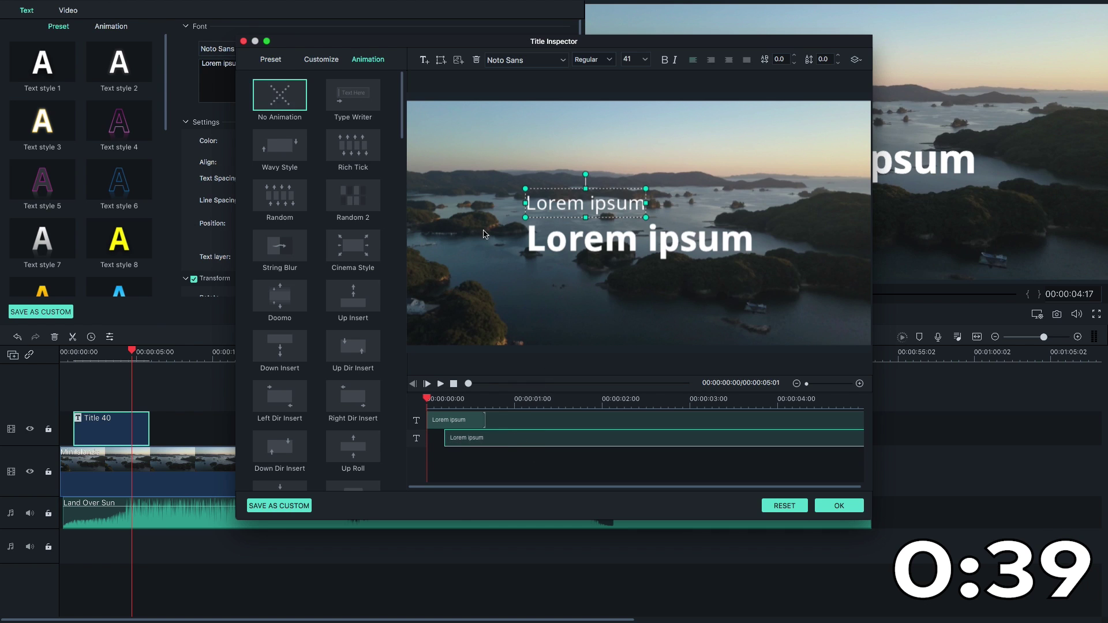
left_click(569, 249)
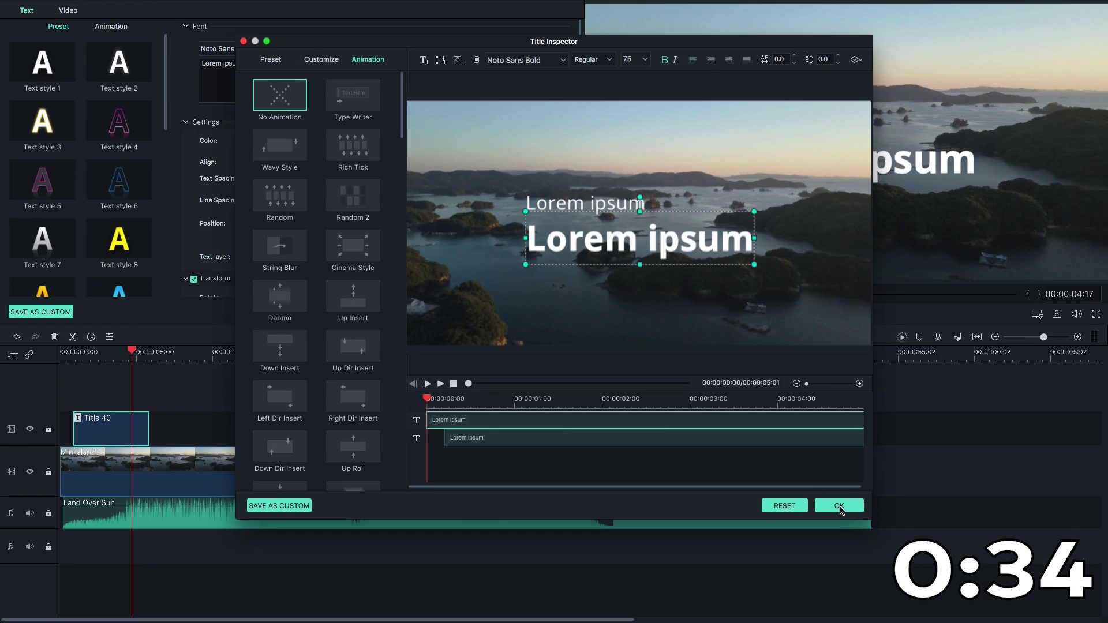
left_click(840, 510)
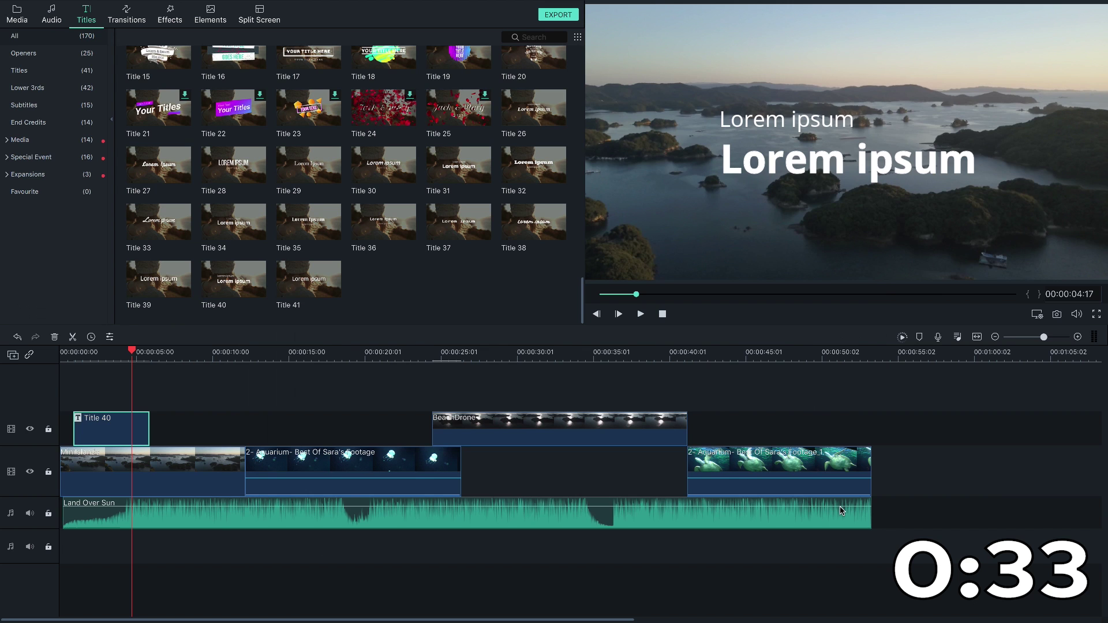
Step: Replay the opening, then set the main title line's font to Open Sans Semibold
left_click(77, 353)
key("space")
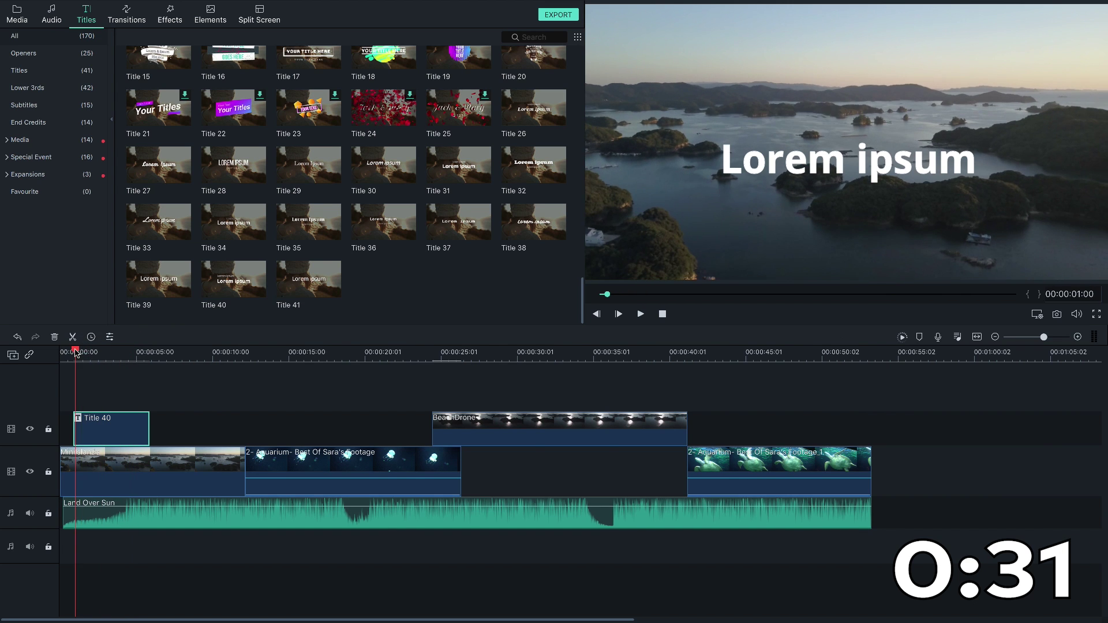
key("space")
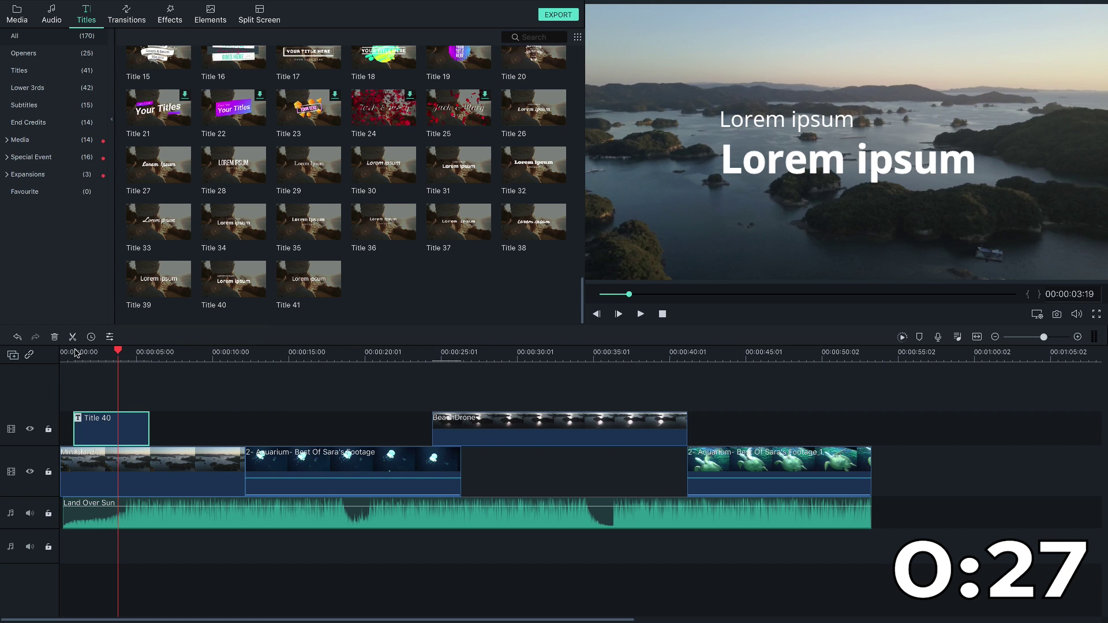
double_click(95, 426)
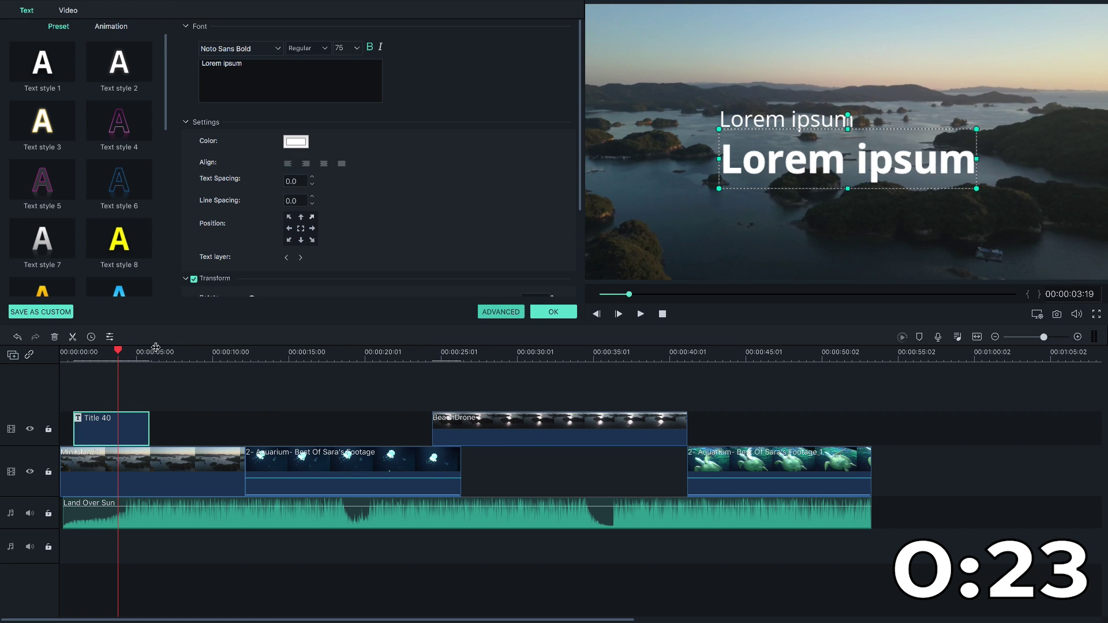
left_click(273, 49)
left_click(247, 143)
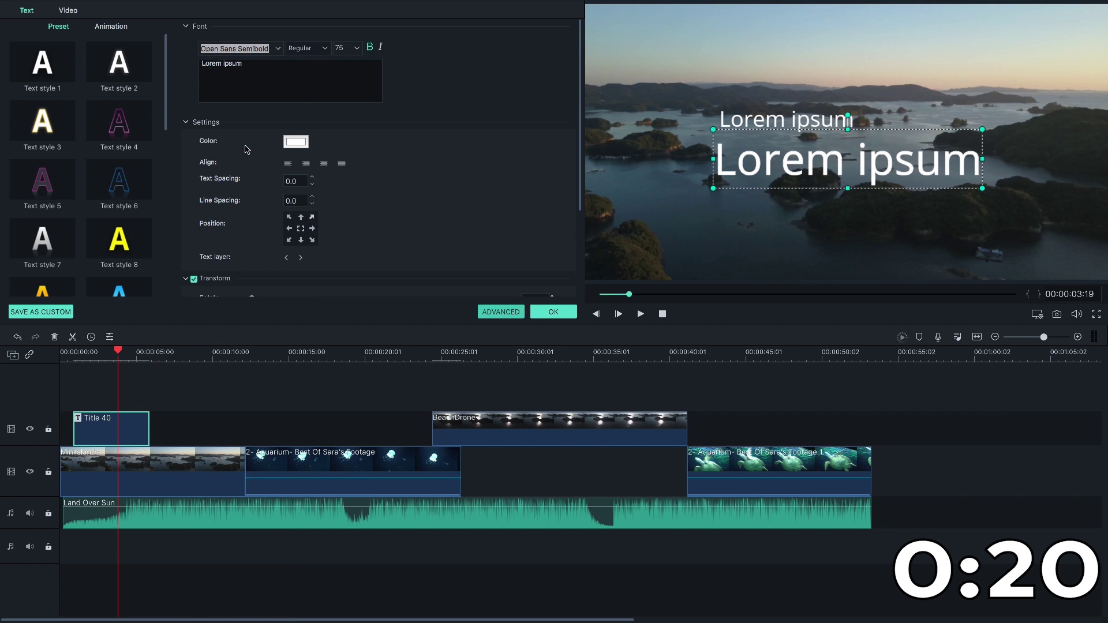
Step: Replace the main line with 'Mini Islands' and colour it pale yellow
left_click(229, 67)
key("ctrl+a")
type("Mi")
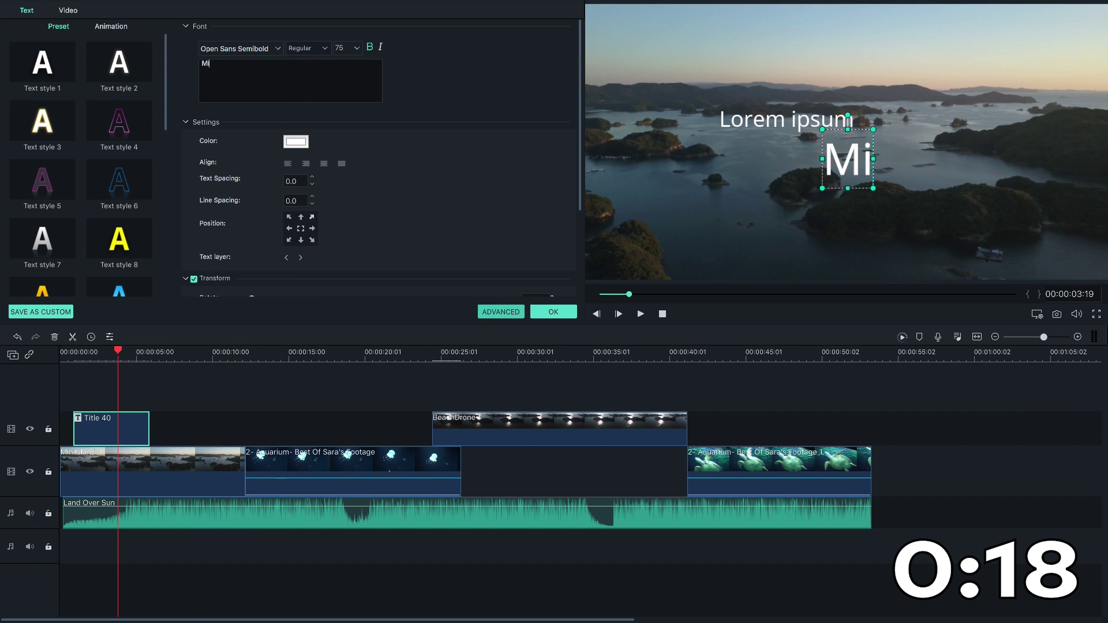
type("ni Islands")
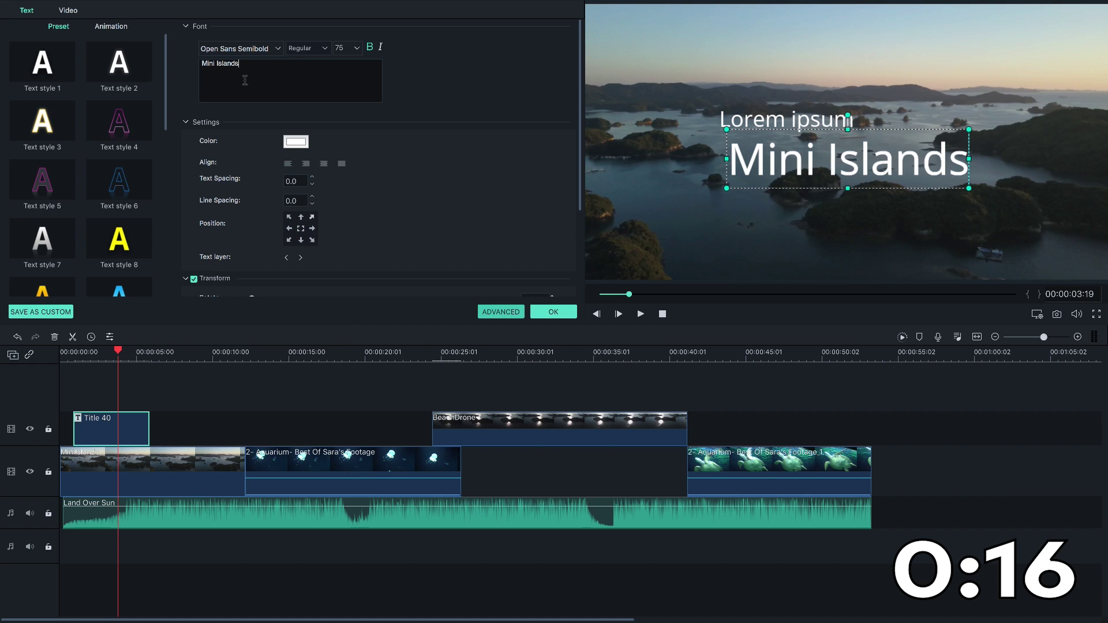
left_click(296, 141)
left_click(220, 171)
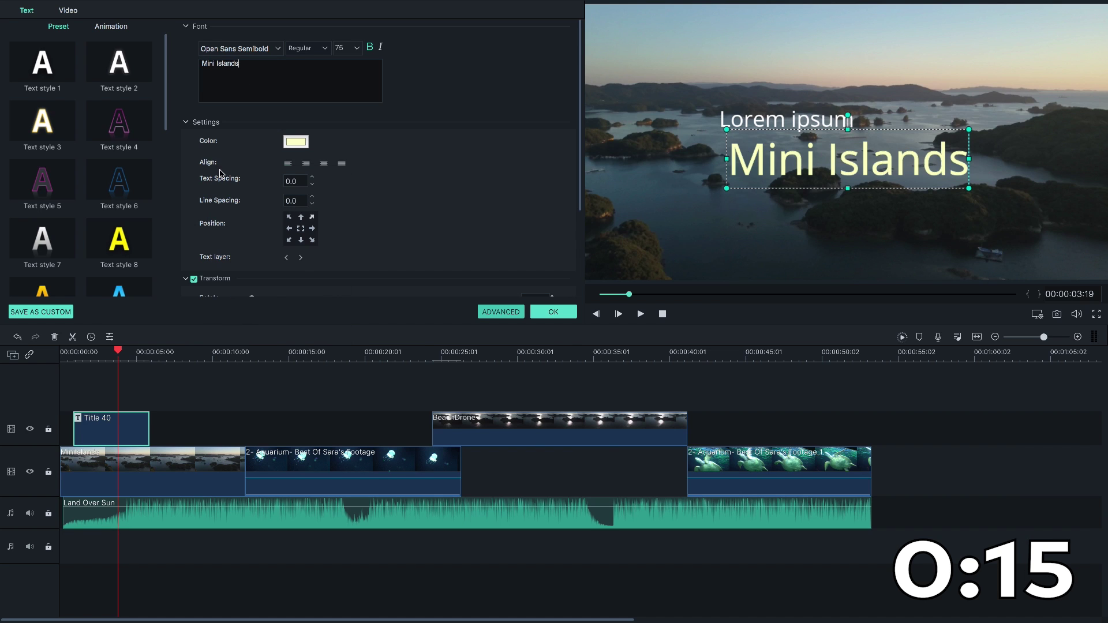
Step: Change the small line to 'Discover:', confirm the edits, and return the playhead to the start
left_click(342, 73)
double_click(786, 120)
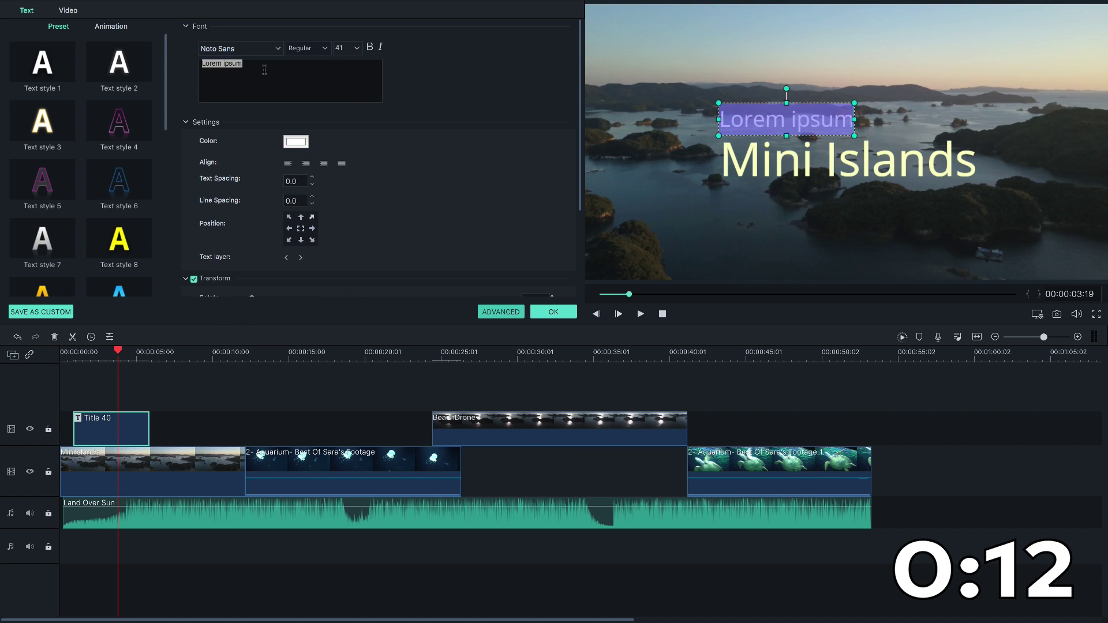
type("Discover:")
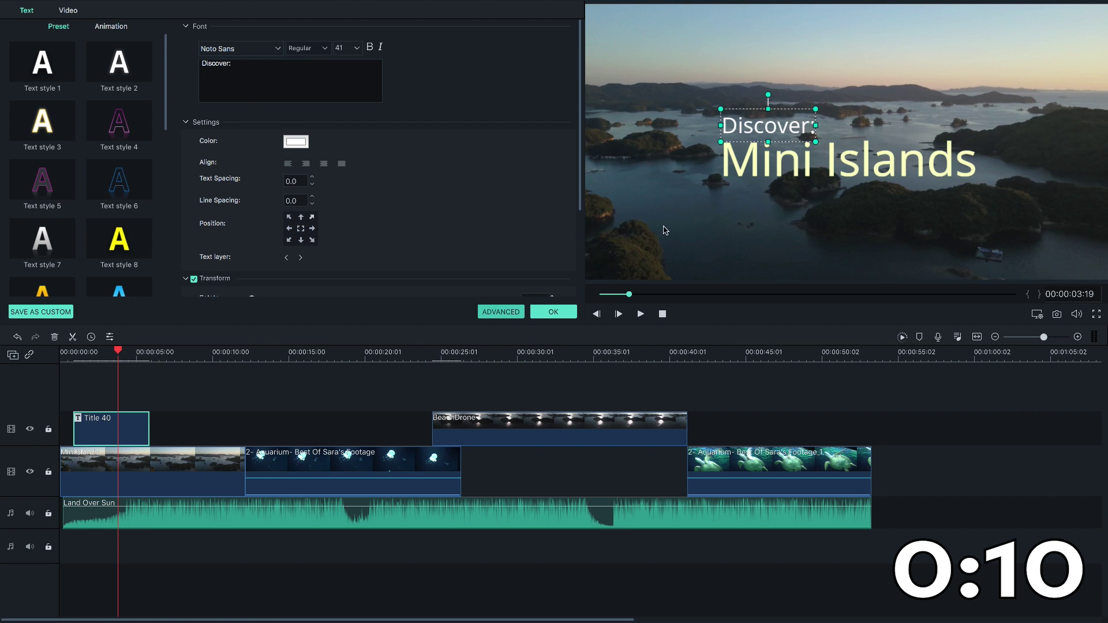
left_click(553, 312)
left_click(63, 353)
key("space")
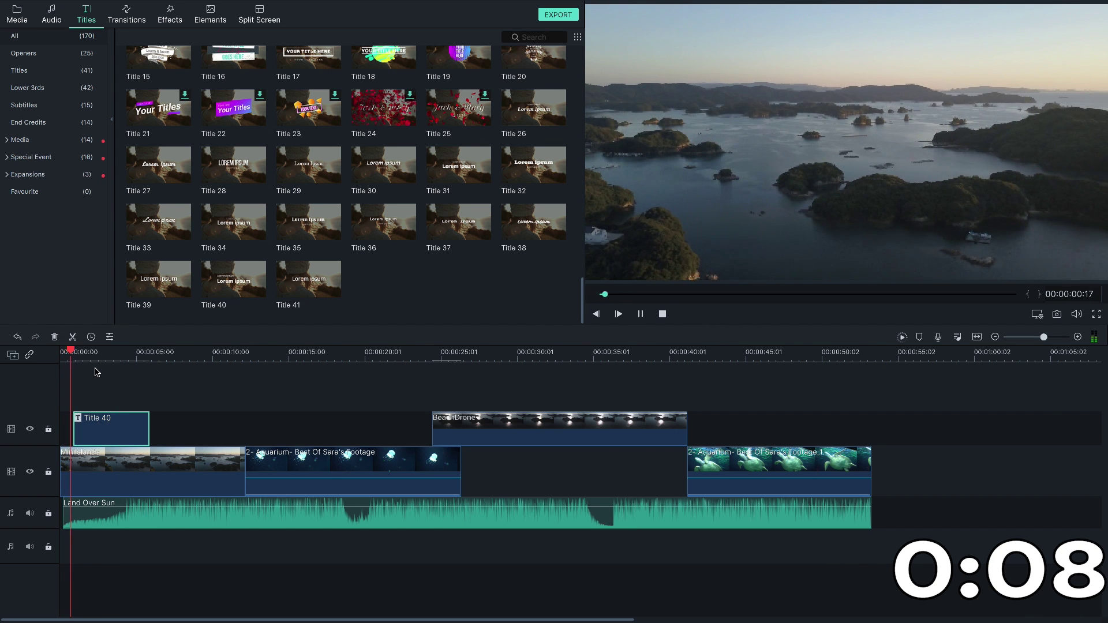